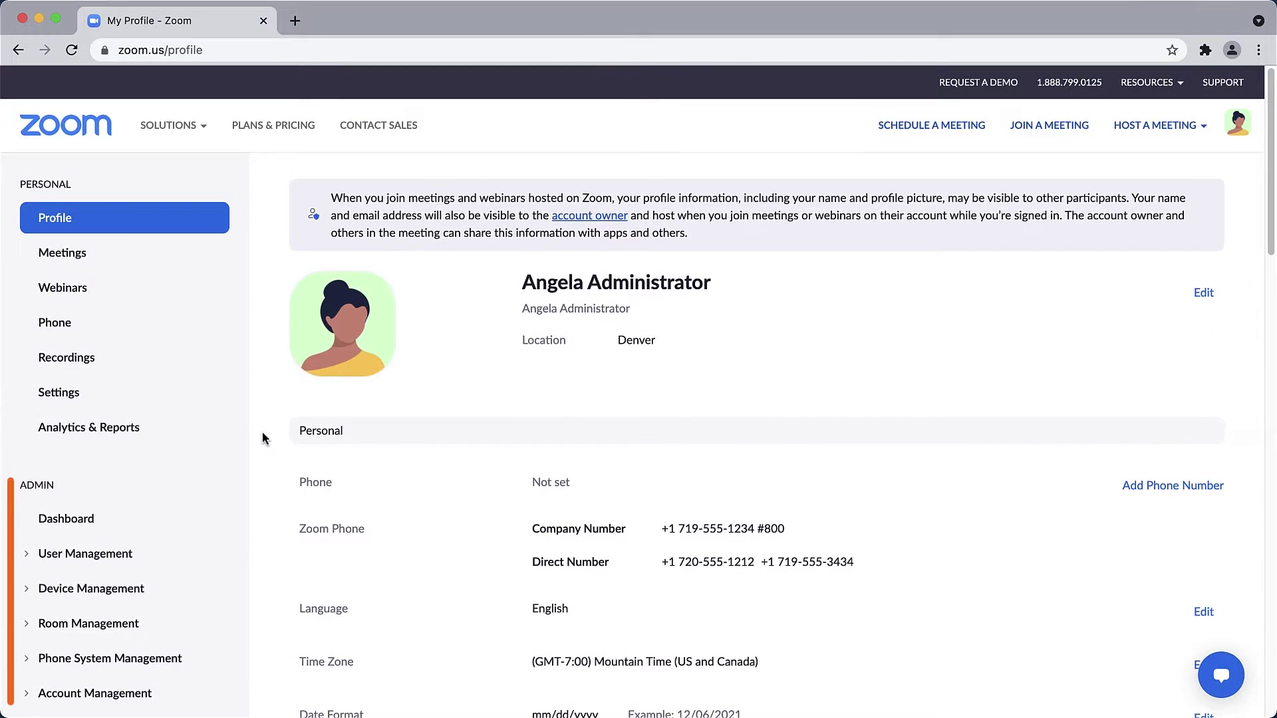
Expand Account Management in the admin sidebar and open the Usage Reports page
scroll(262, 432, "down", 5)
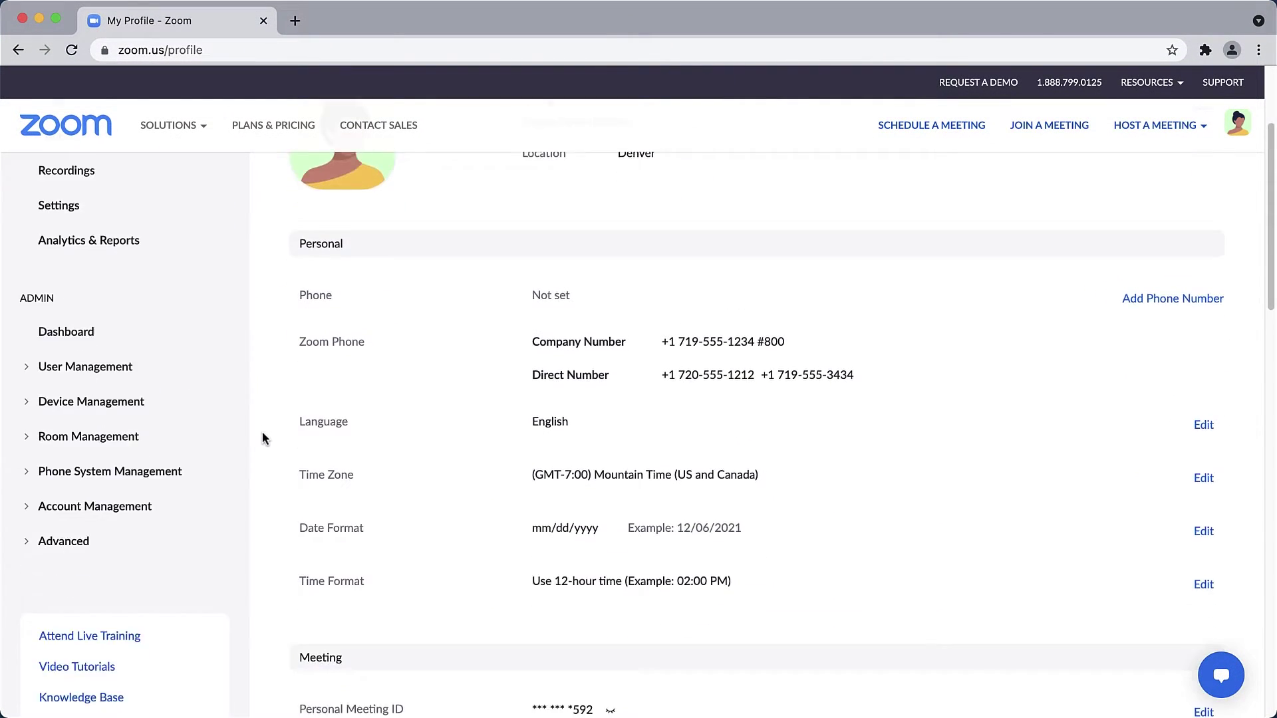
left_click(193, 386)
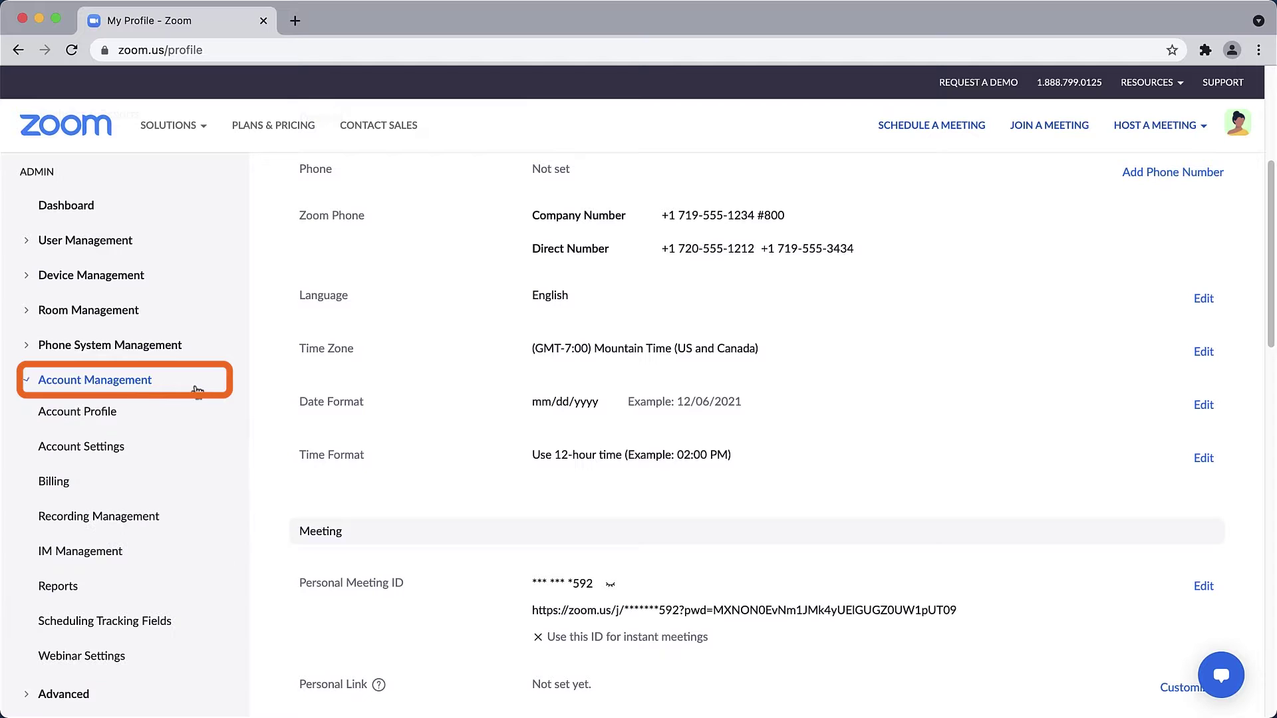
left_click(208, 599)
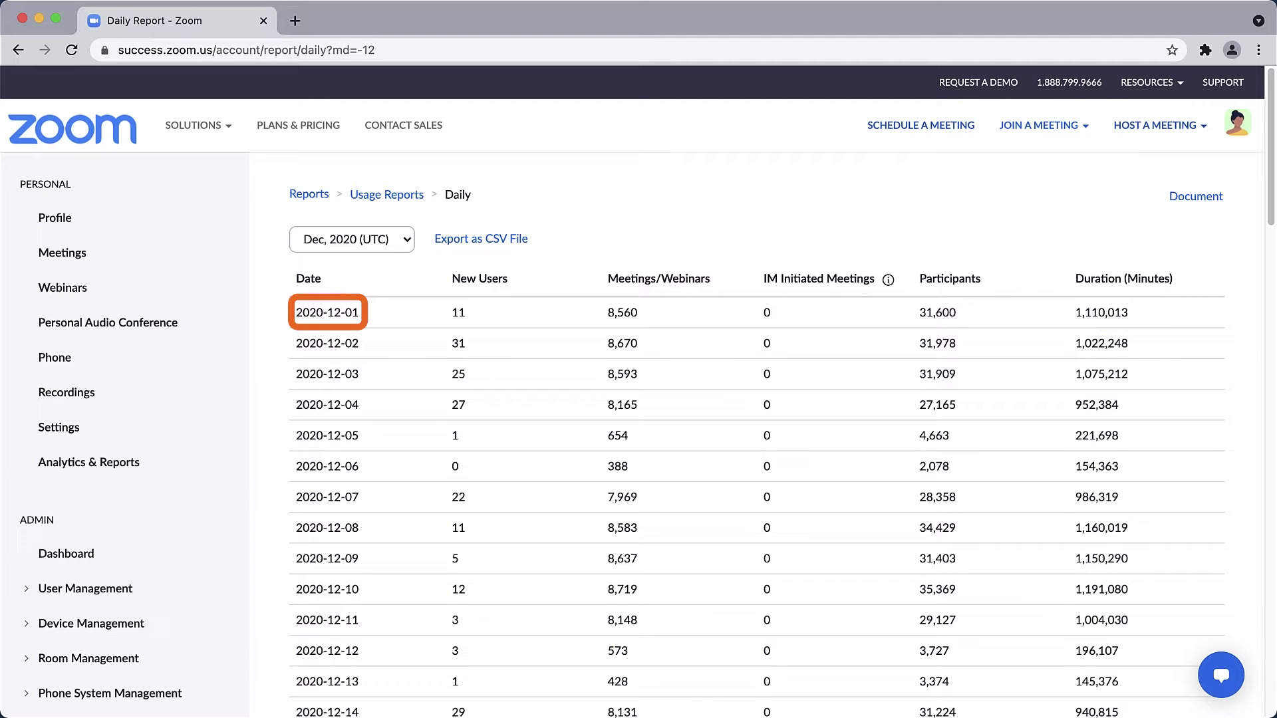
scroll(732, 425, "down", 12)
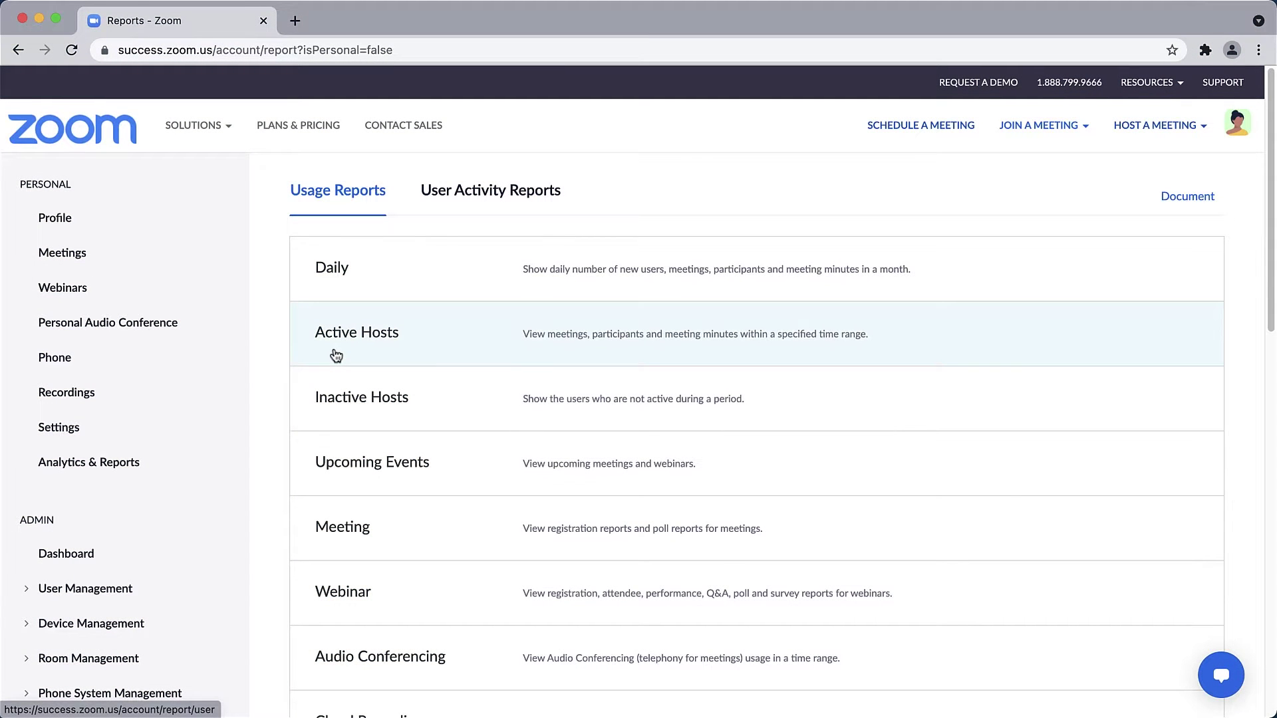
Open the Active Hosts report, view it by users, then return to the by-meetings view
left_click(335, 356)
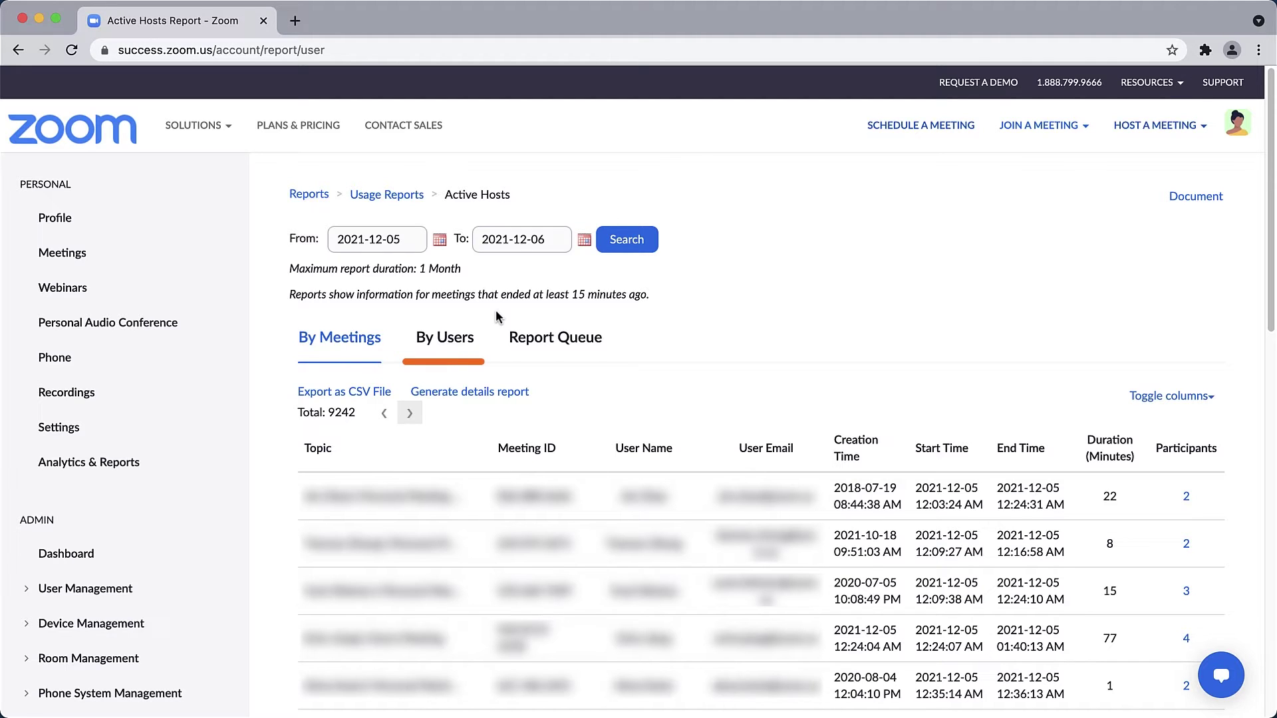
left_click(461, 346)
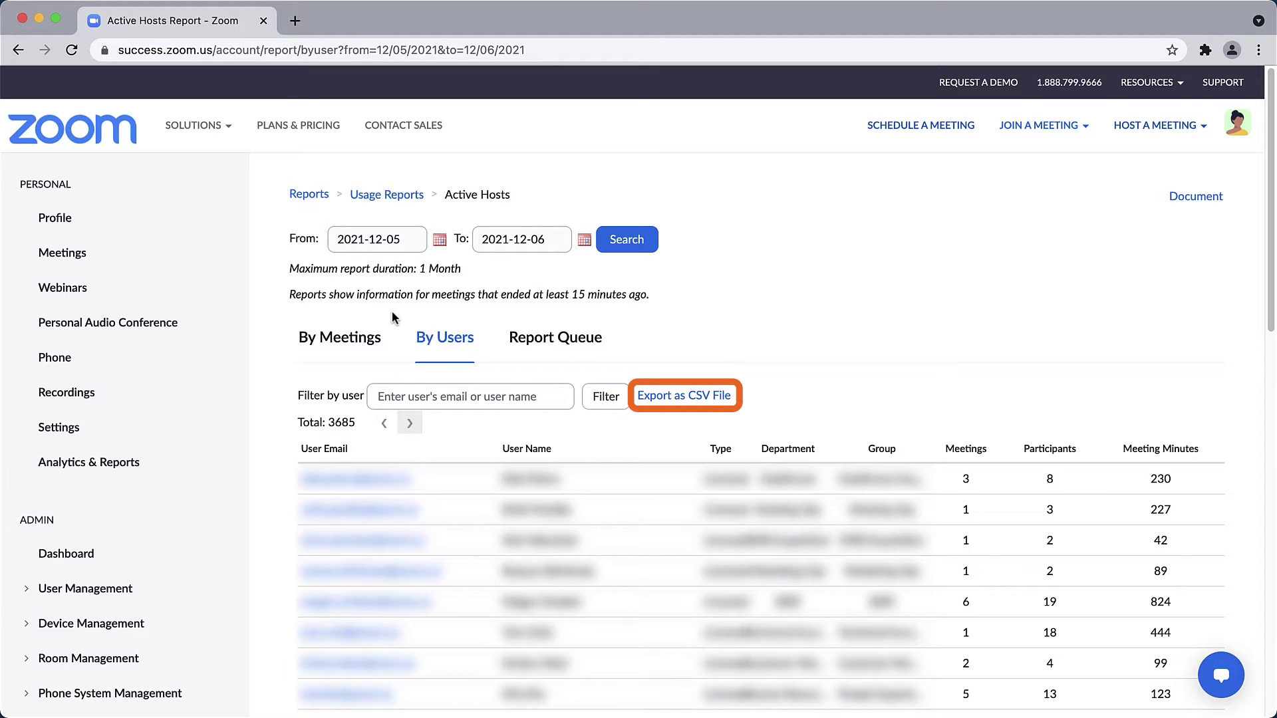
left_click(356, 349)
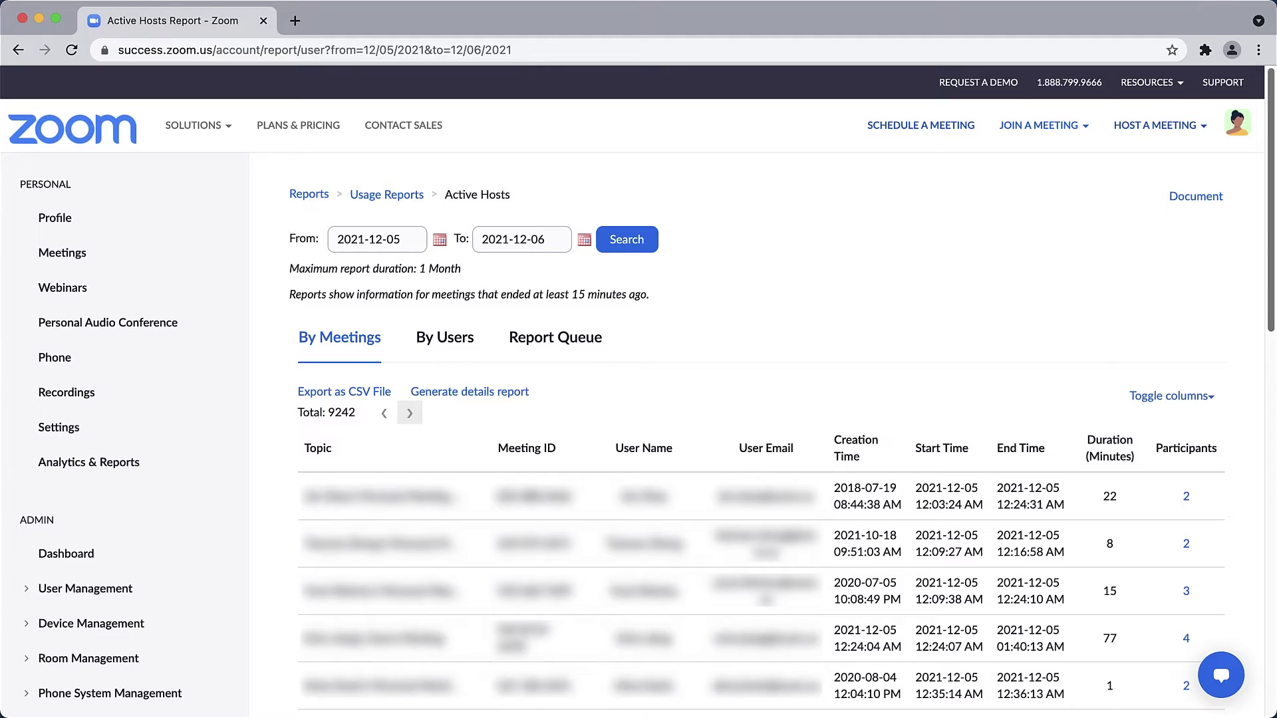
List the 10-participant meeting's participants and show them as unique users
scroll(1241, 561, "down", 5)
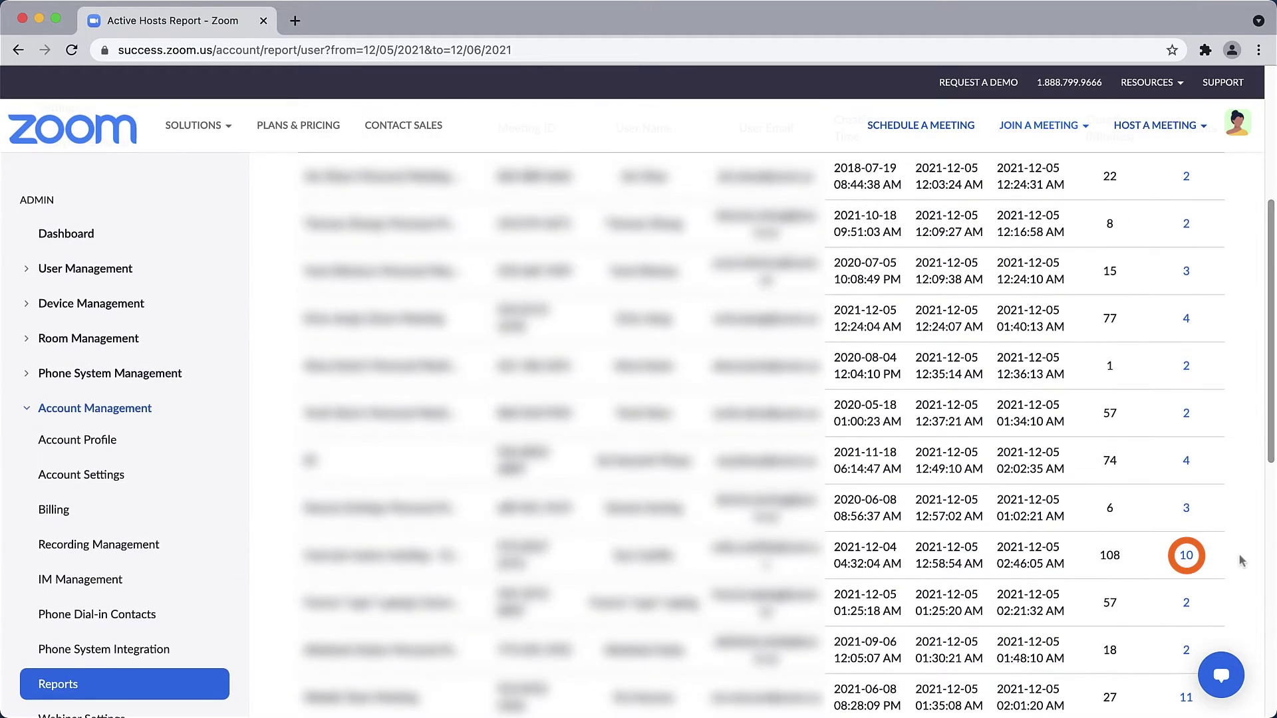
left_click(1187, 556)
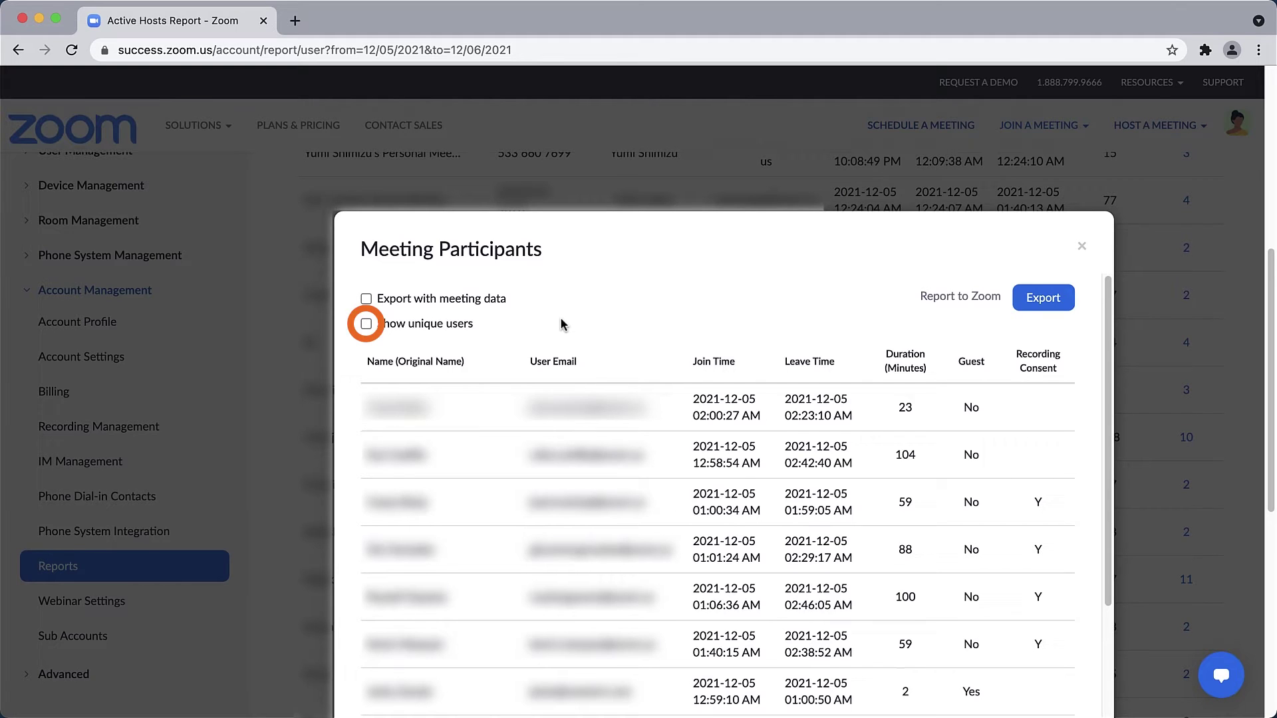
left_click(465, 331)
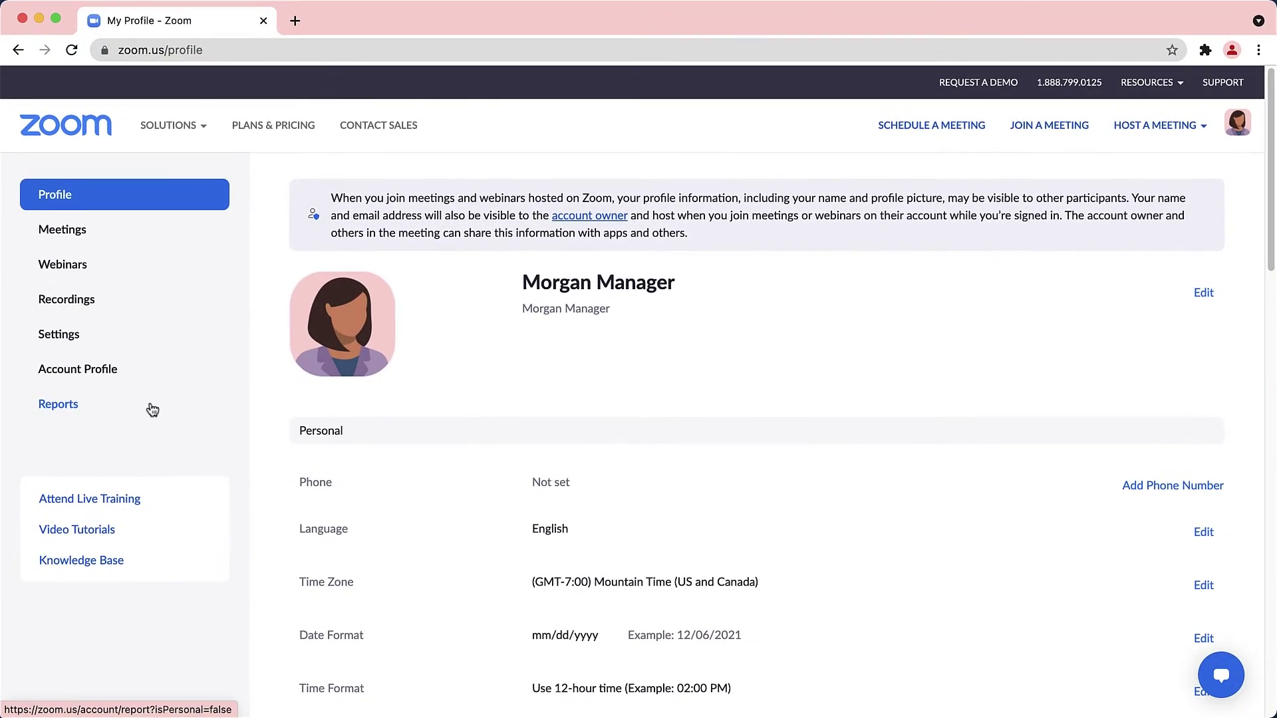
As a non-admin user, view the Usage report and one meeting's four participants
left_click(249, 399)
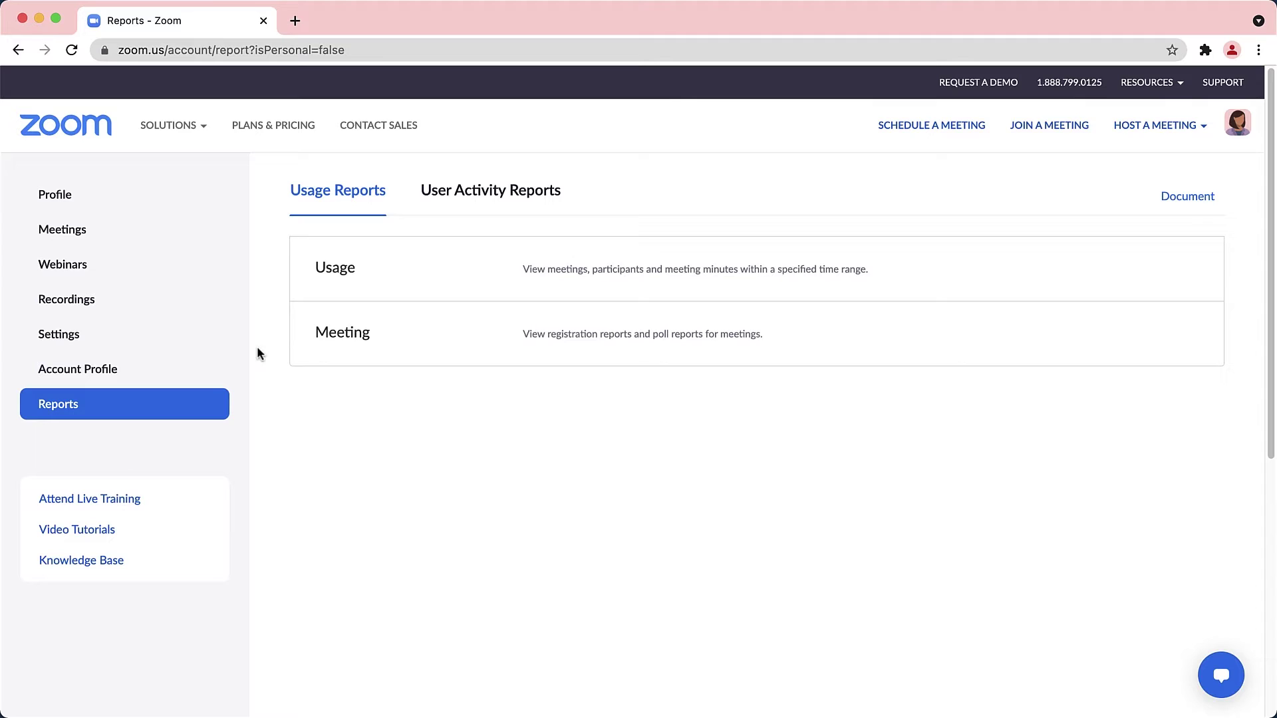
left_click(328, 292)
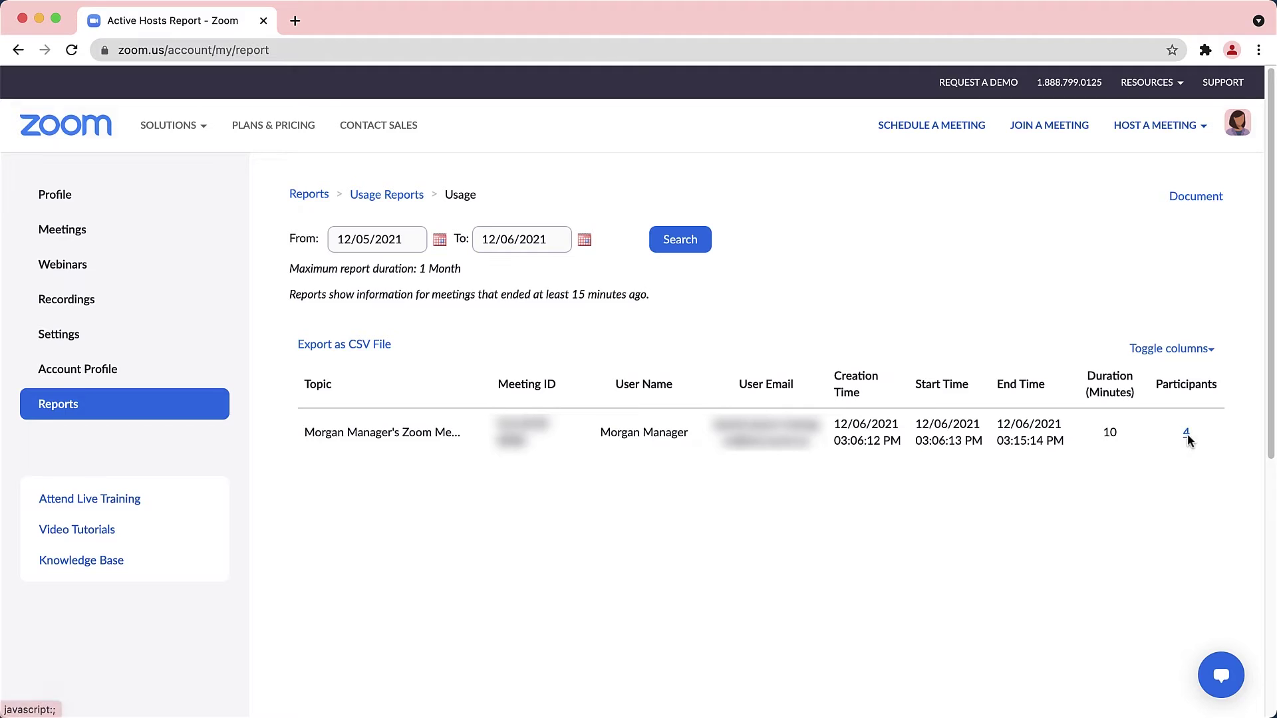
left_click(1188, 433)
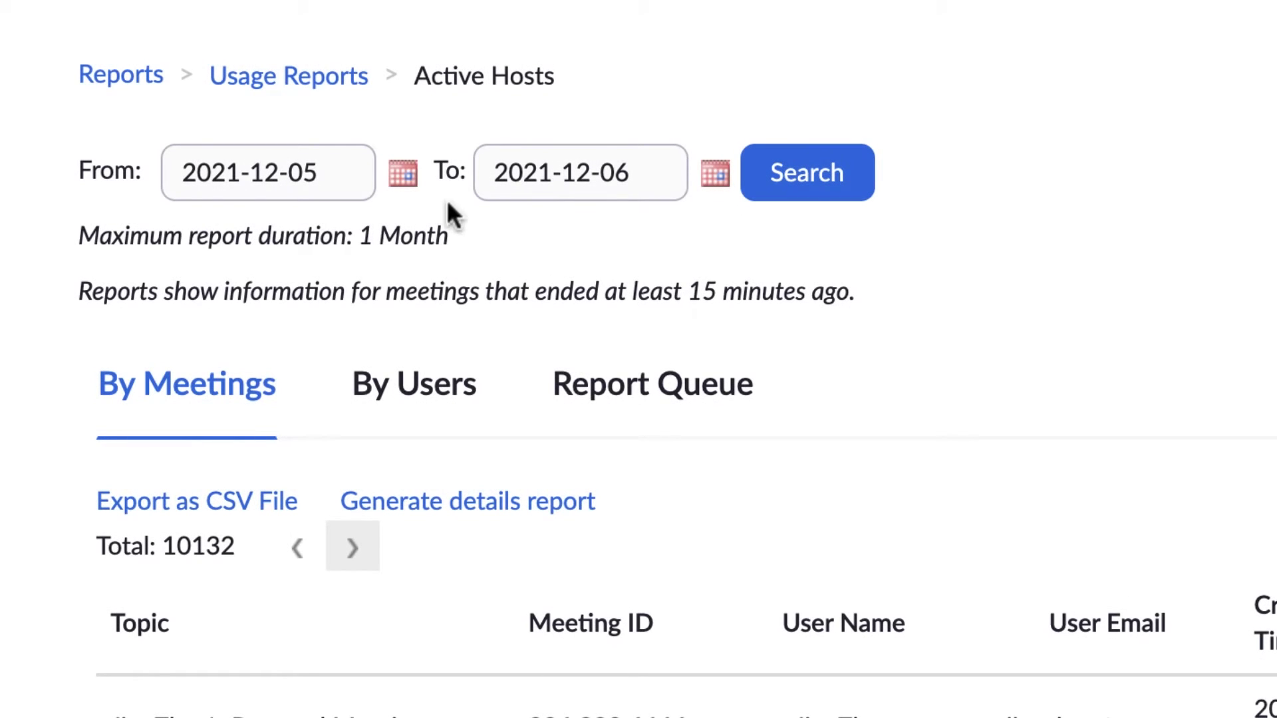
Page the From-date calendar back to August 2021
left_click(408, 180)
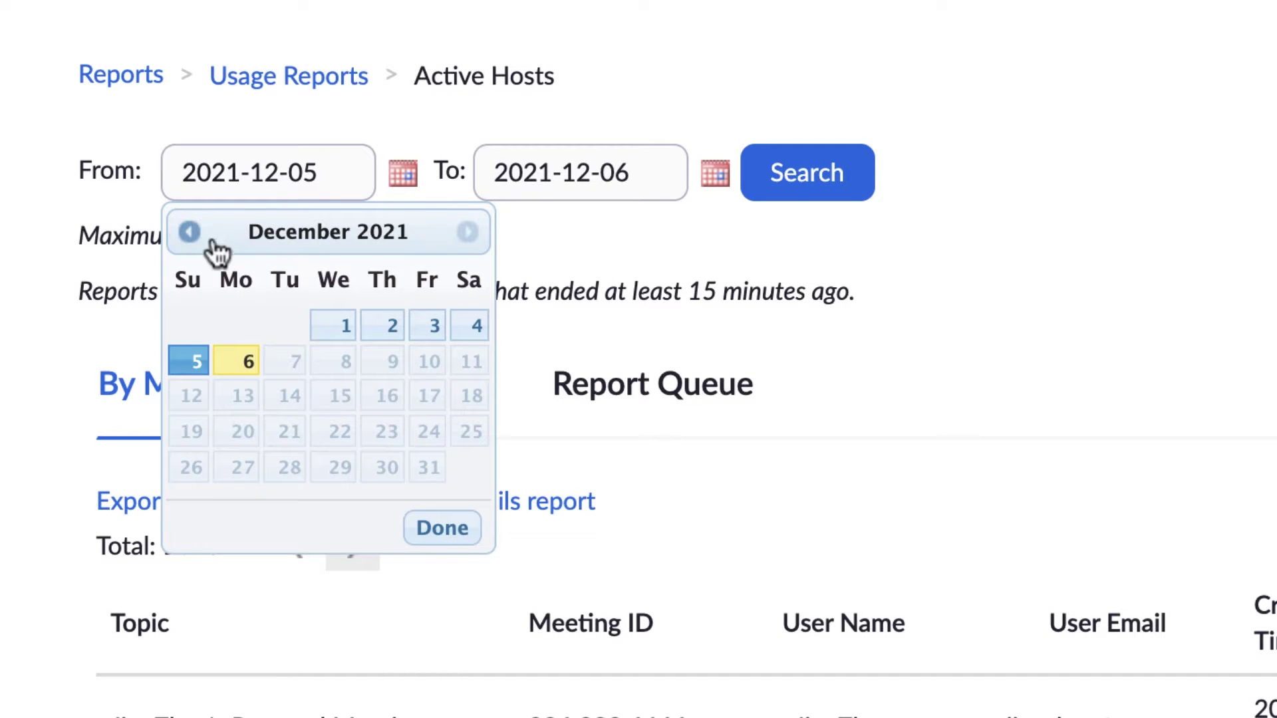
left_click(189, 239)
left_click(190, 241)
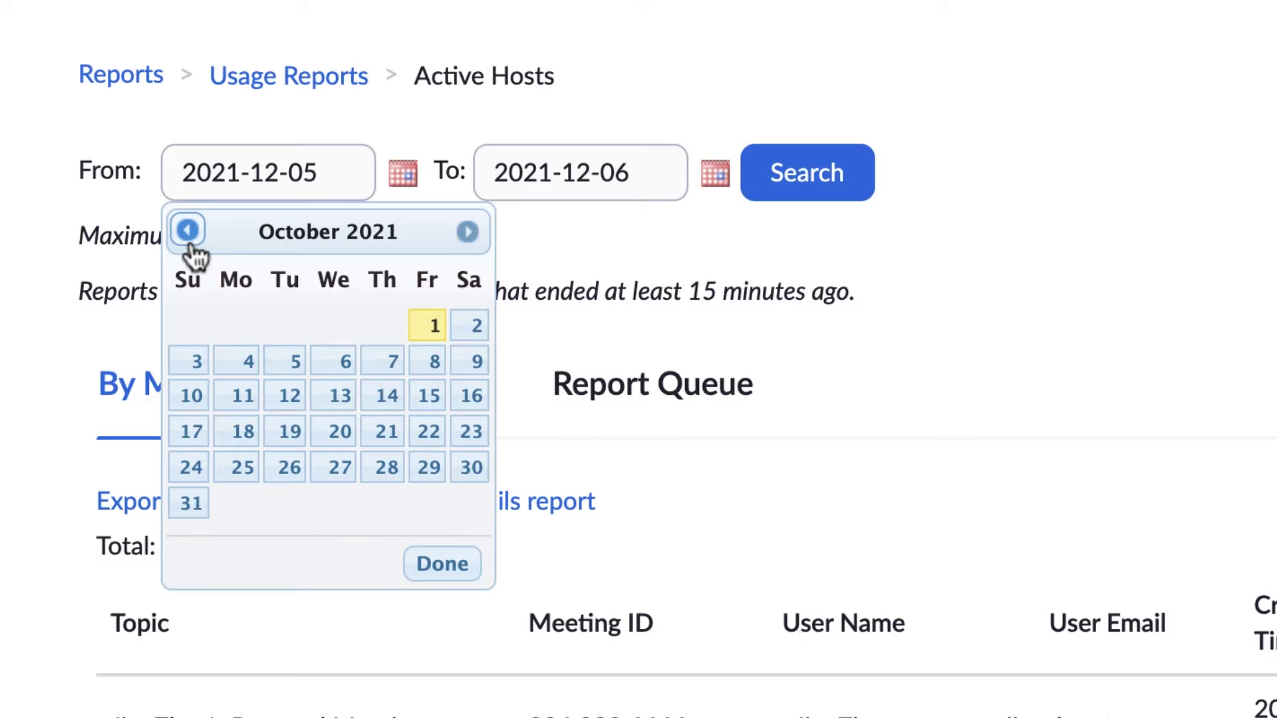
left_click(189, 232)
left_click(190, 241)
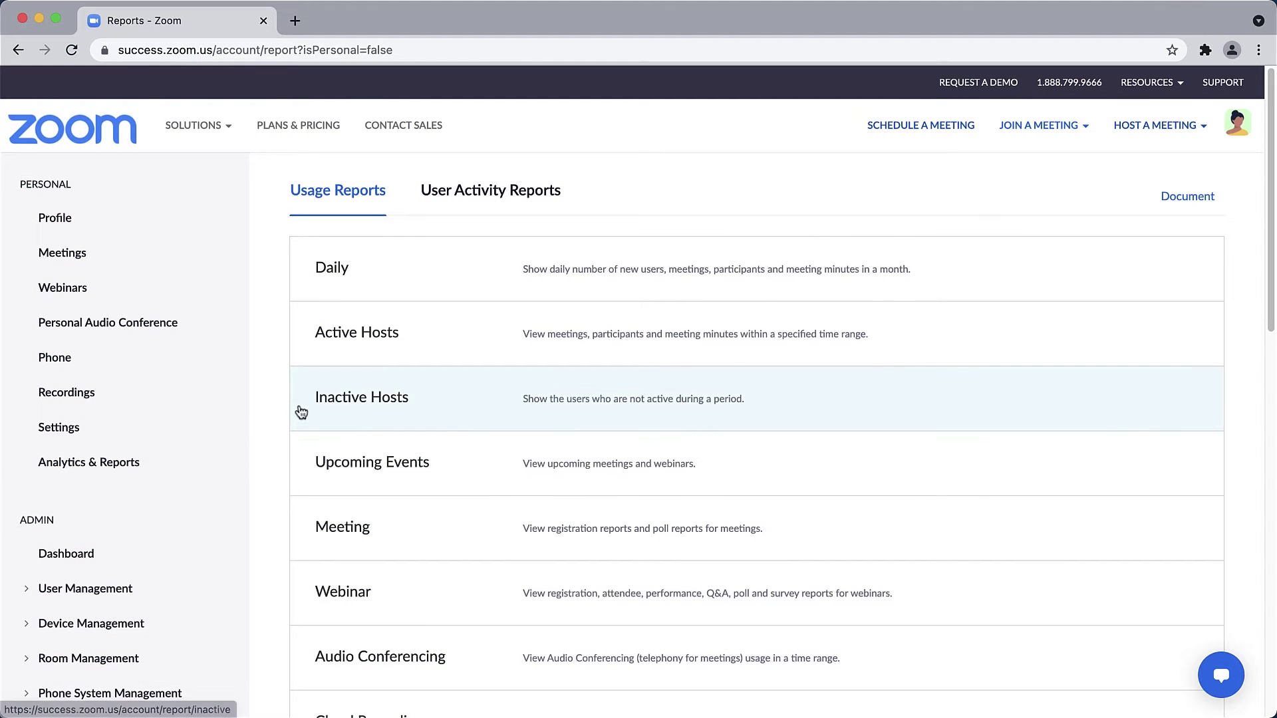
Open the Inactive Hosts report from the Usage Reports list
left_click(300, 410)
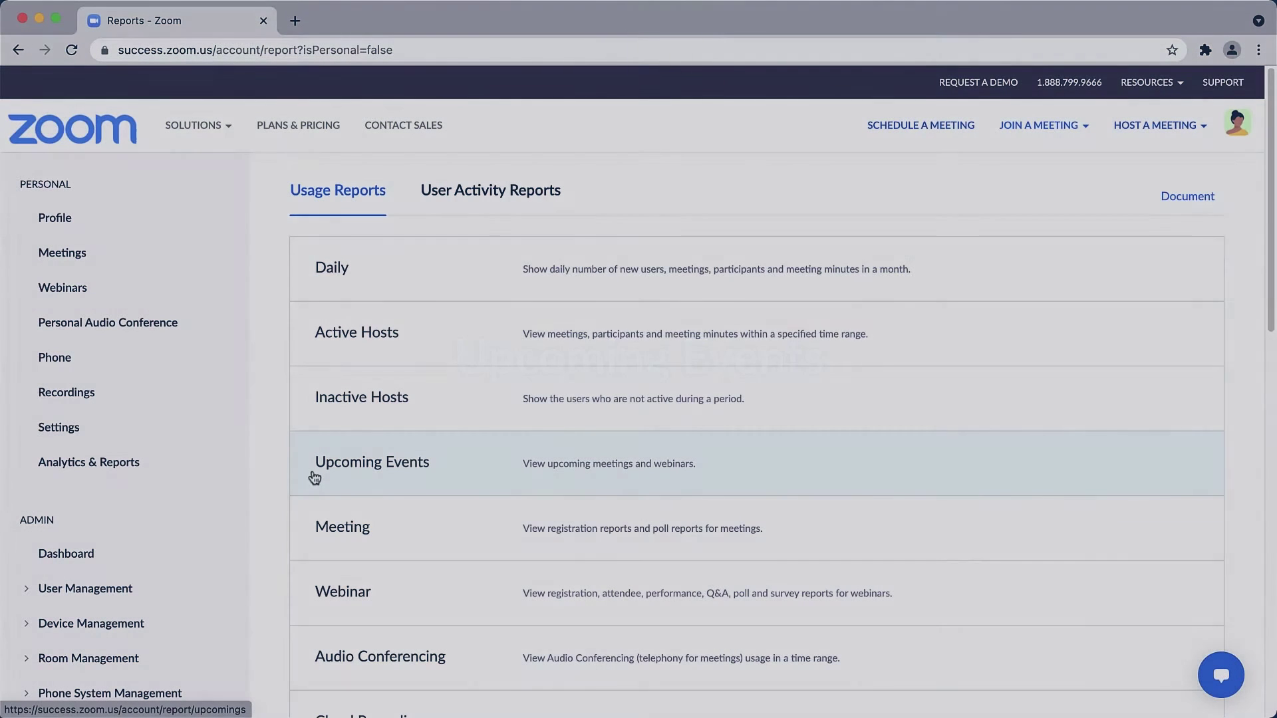
left_click(313, 476)
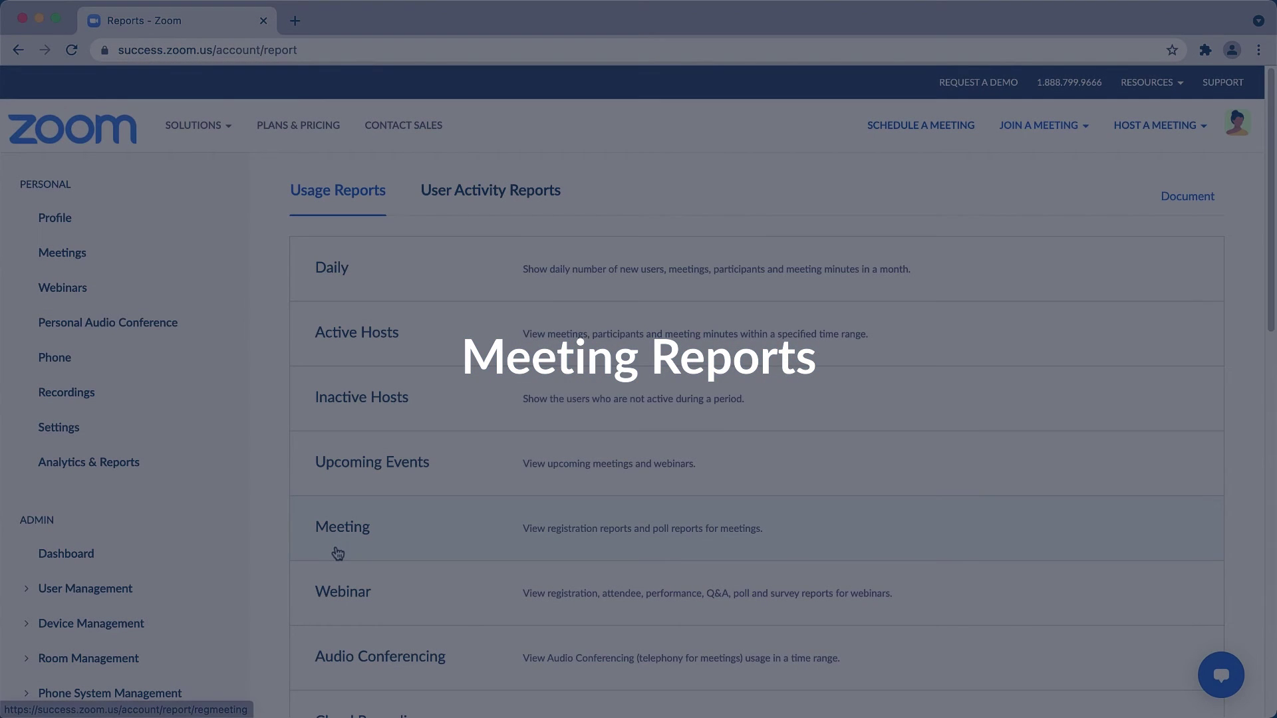
Generate and download an all-registrants report for Zoom Phone Customer Event, meetings 2021-12-01 to 2021-12-07
left_click(338, 553)
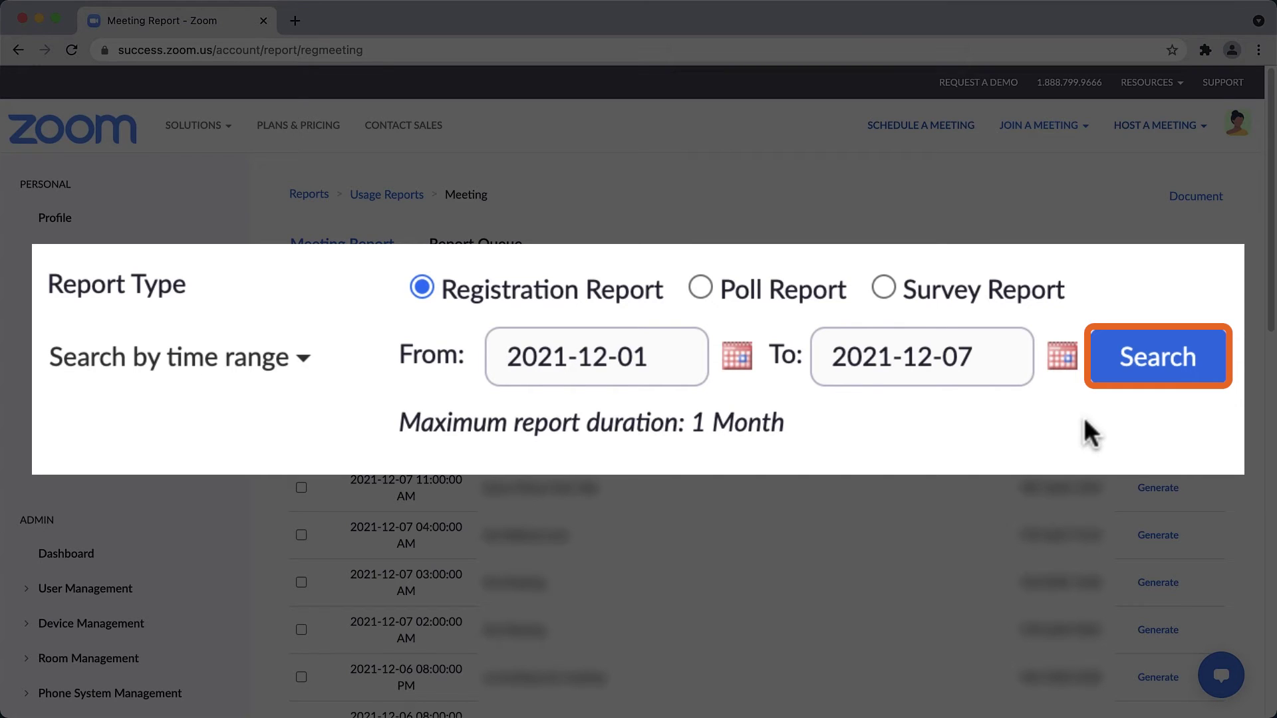
left_click(1142, 376)
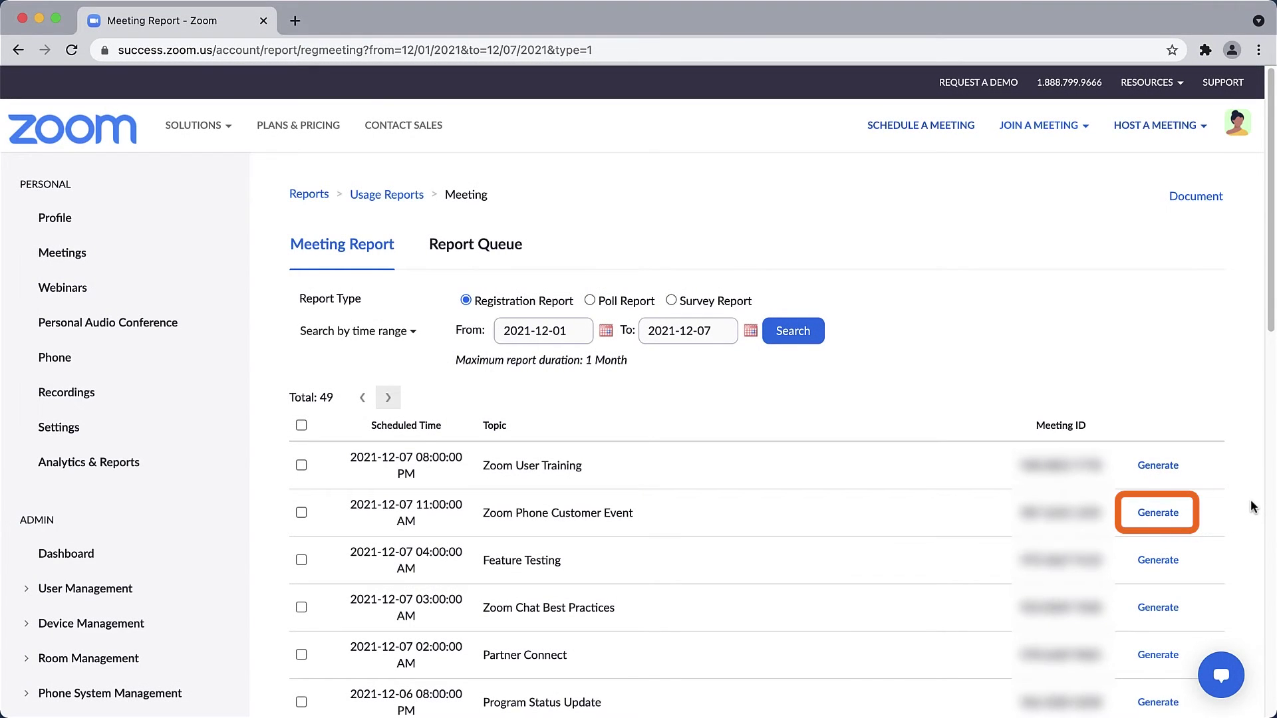
left_click(1162, 518)
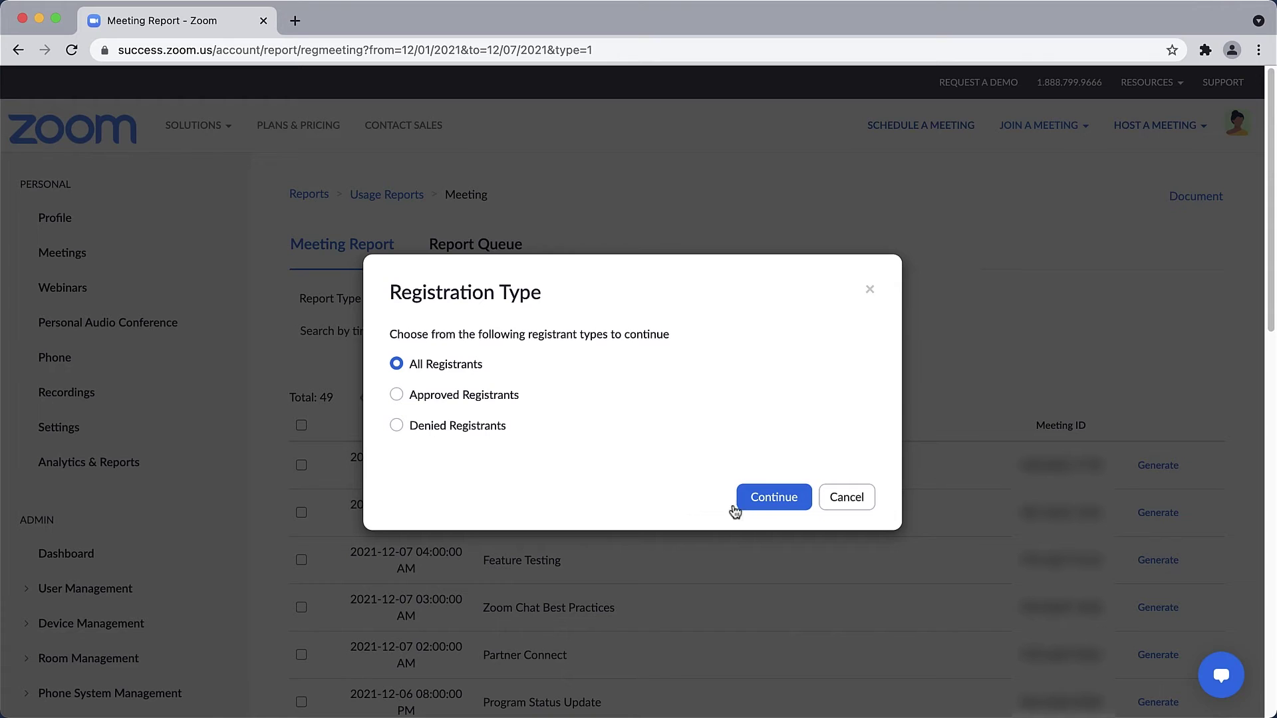
left_click(755, 501)
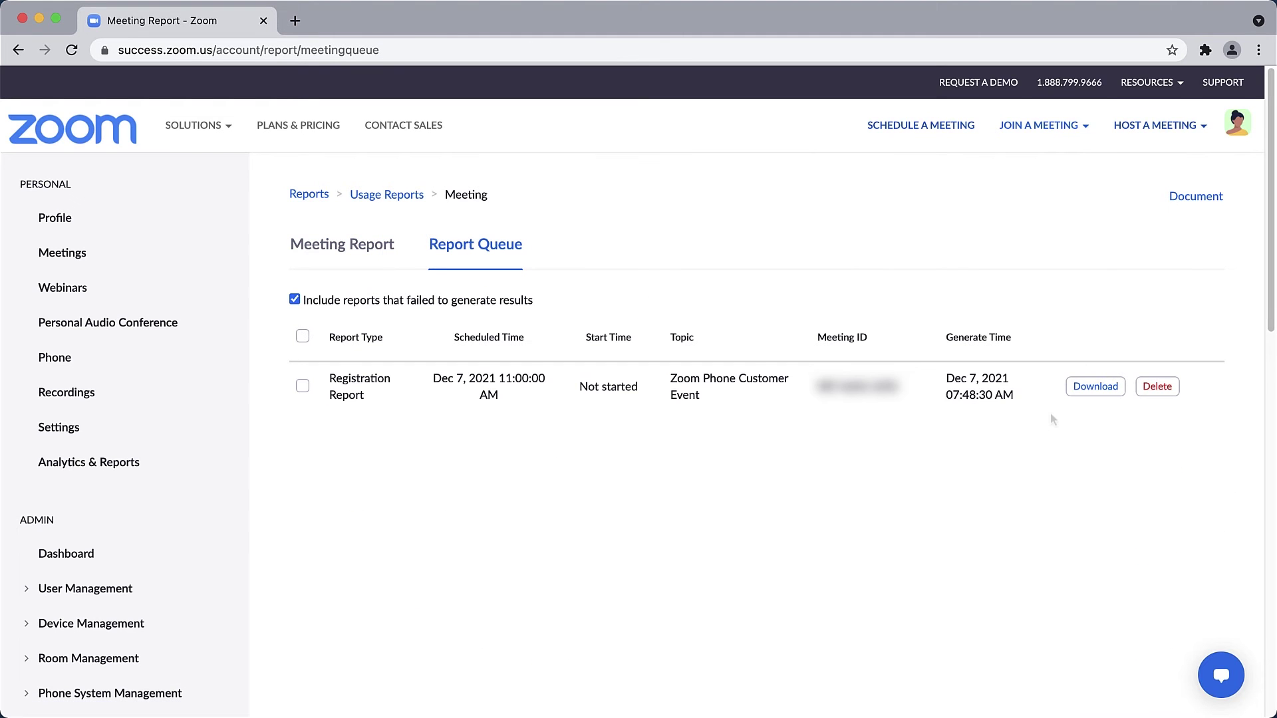
left_click(1083, 387)
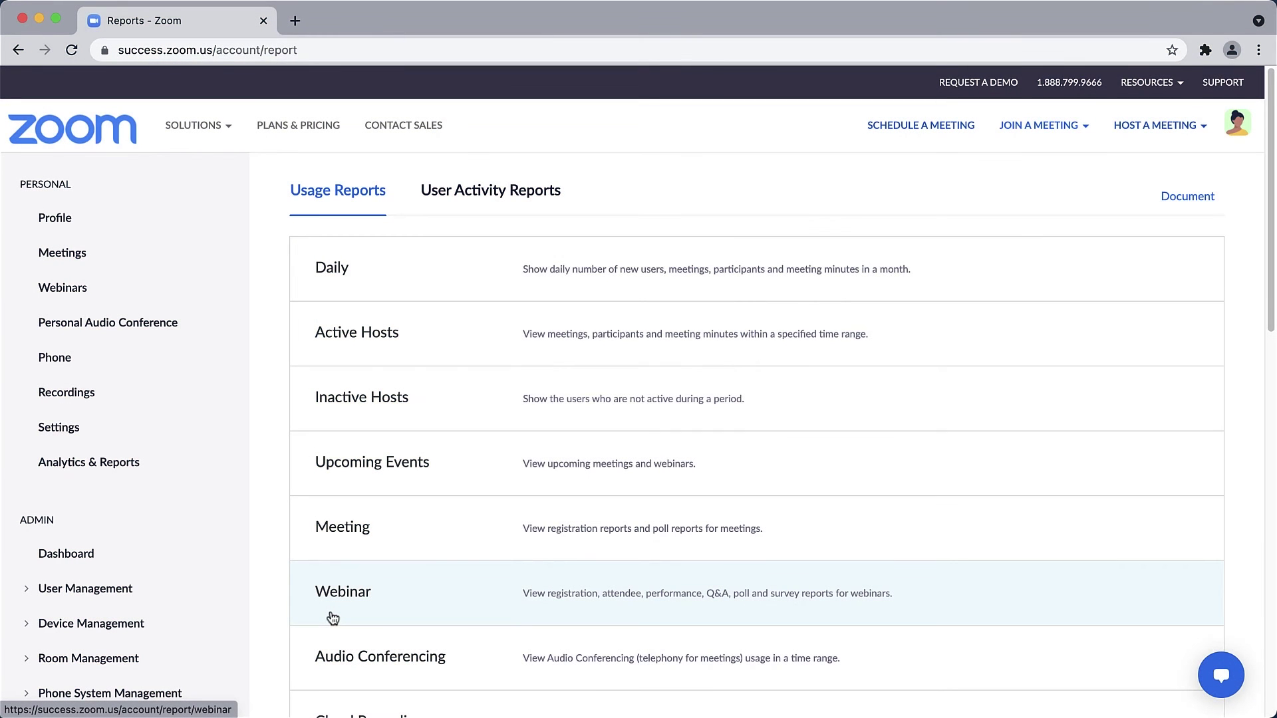
left_click(332, 618)
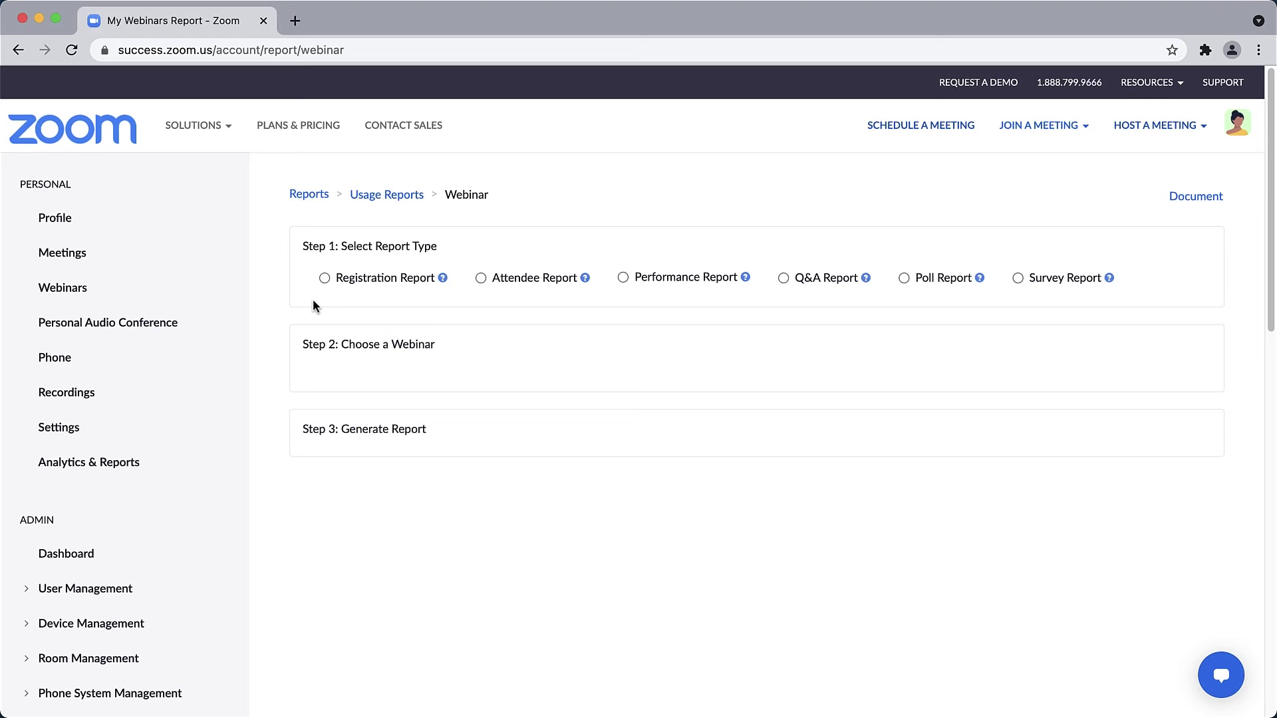
left_click(325, 280)
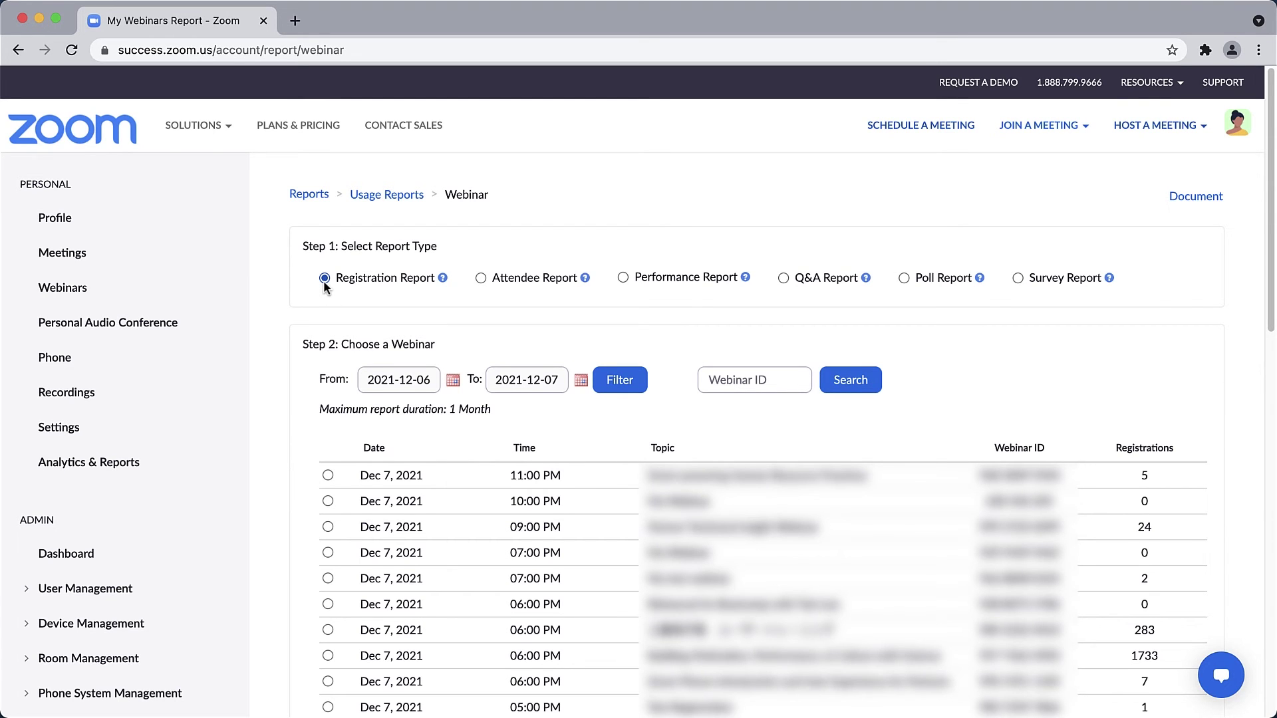
left_click(480, 279)
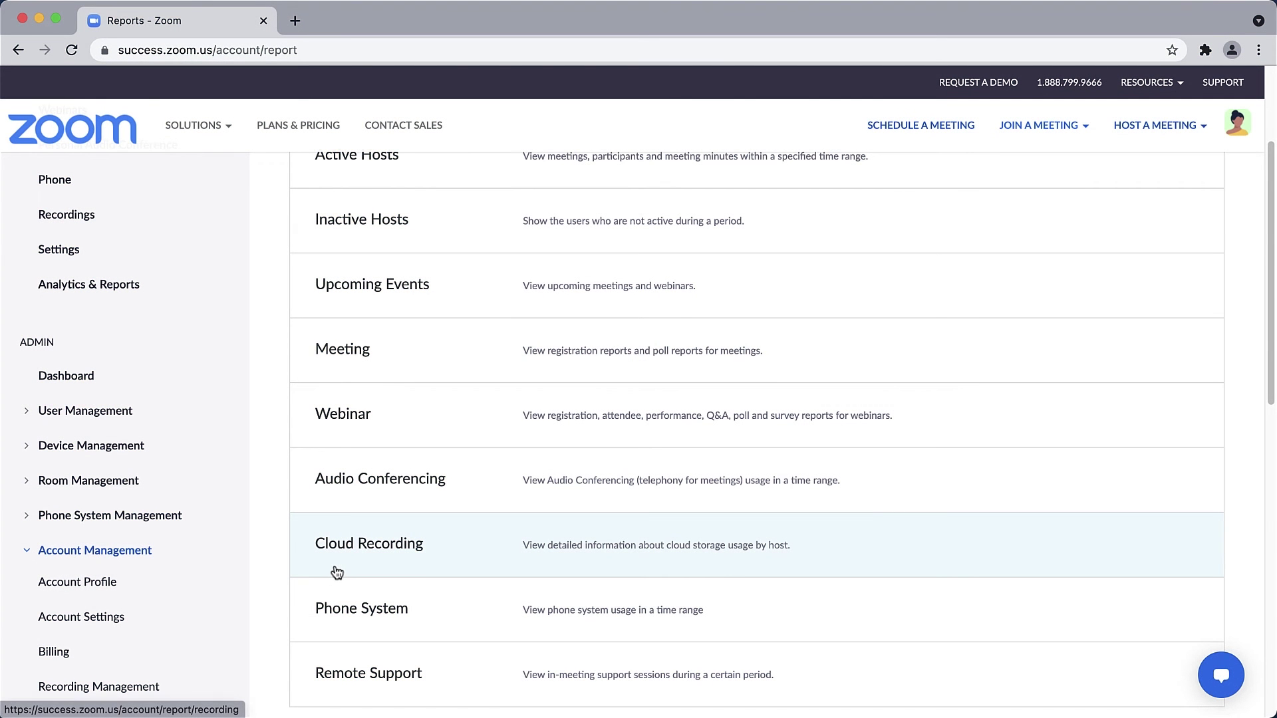
Show Cloud Recording storage usage starting September 1, 2021
left_click(337, 572)
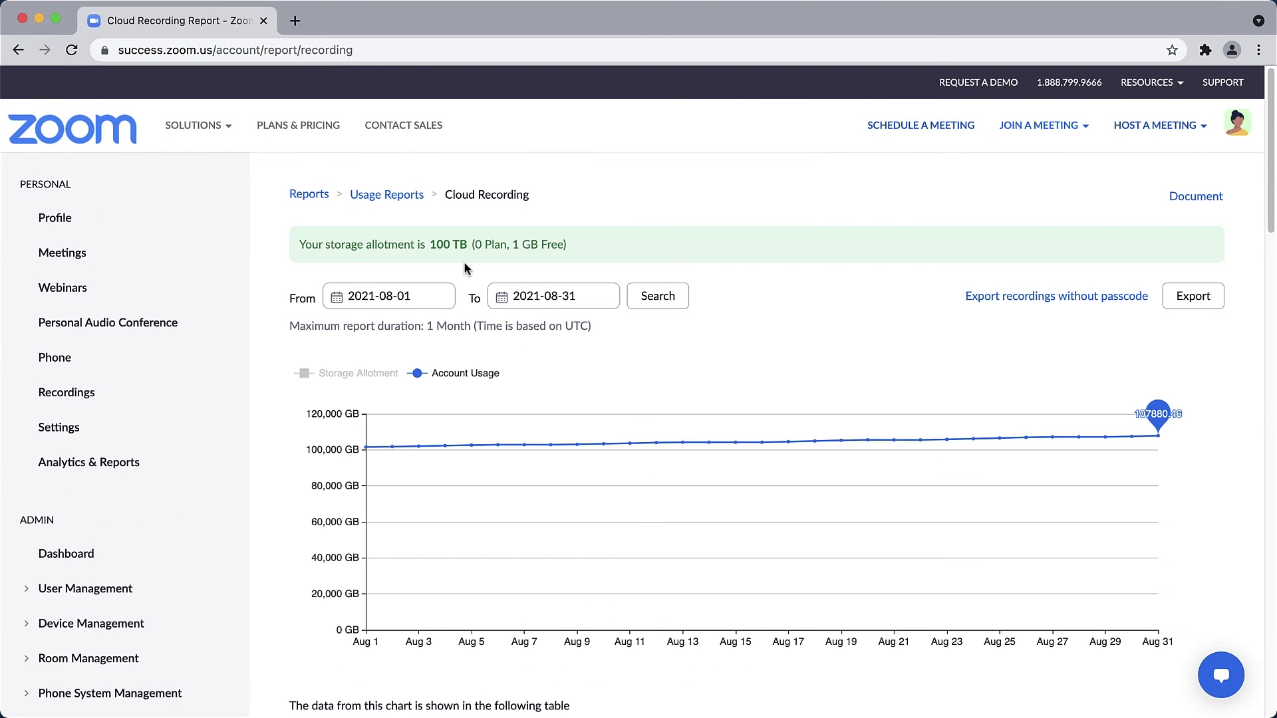
left_click(430, 296)
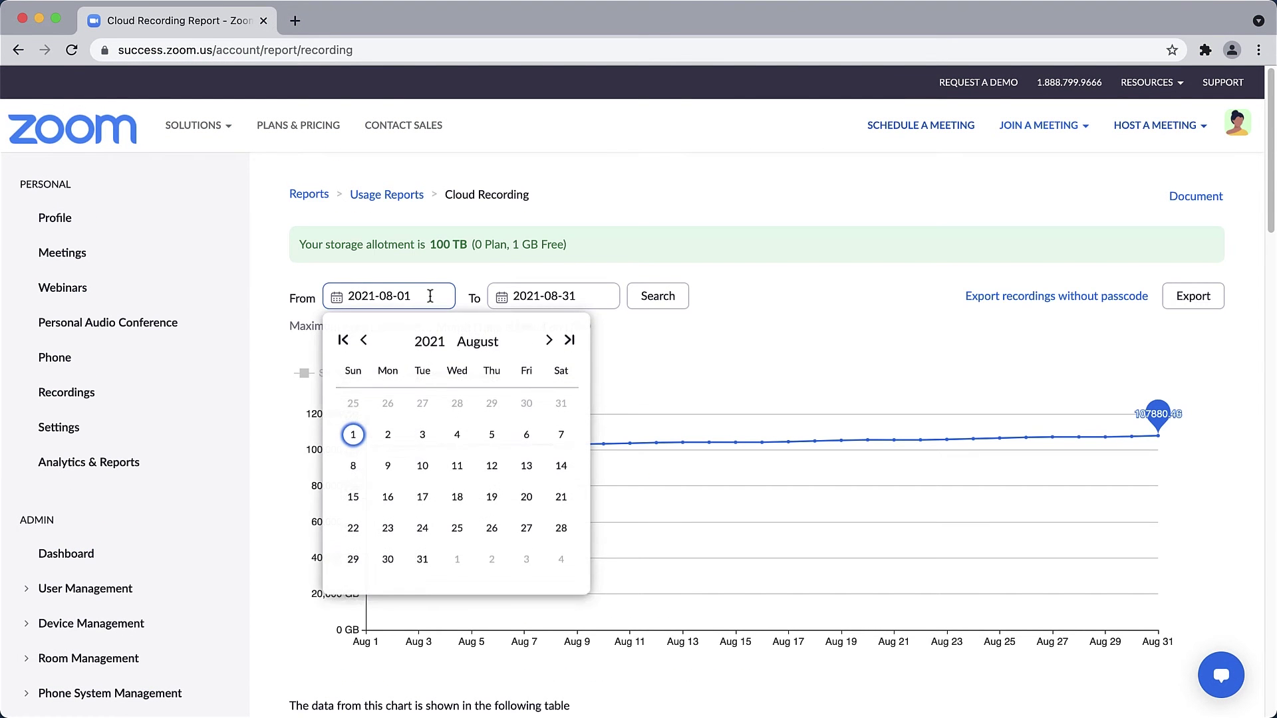
left_click(549, 340)
left_click(459, 404)
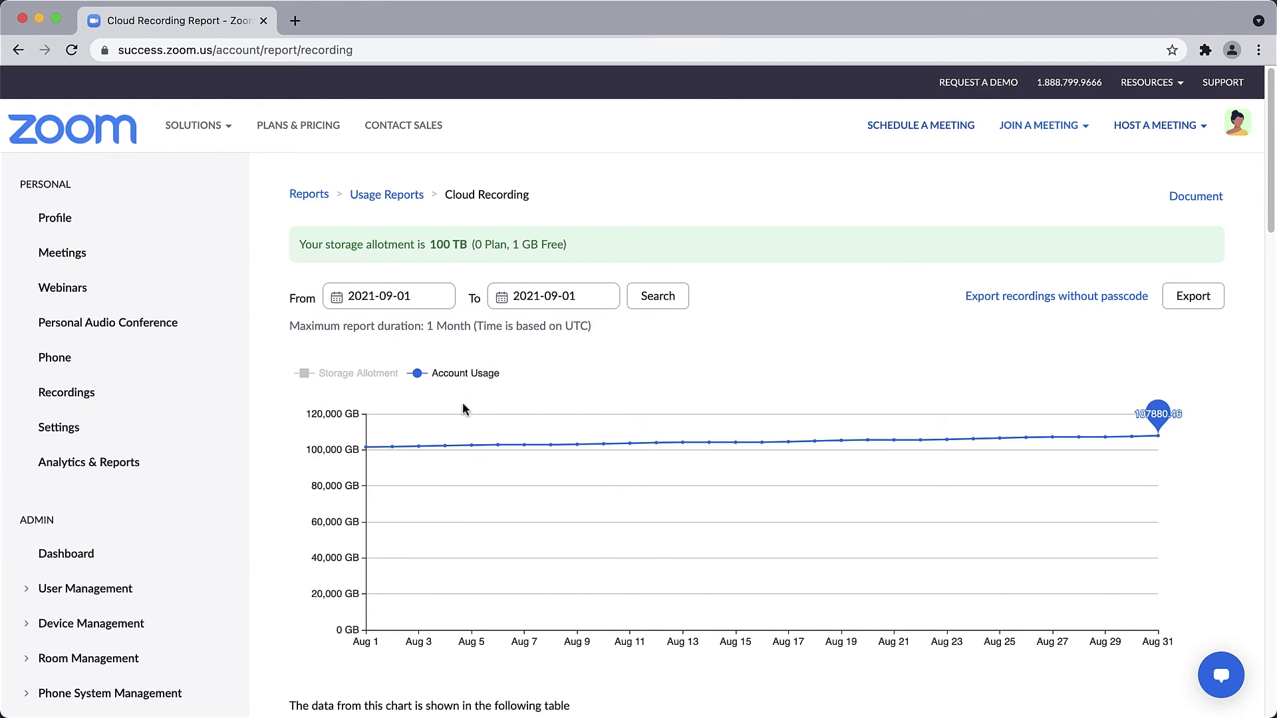
left_click(645, 311)
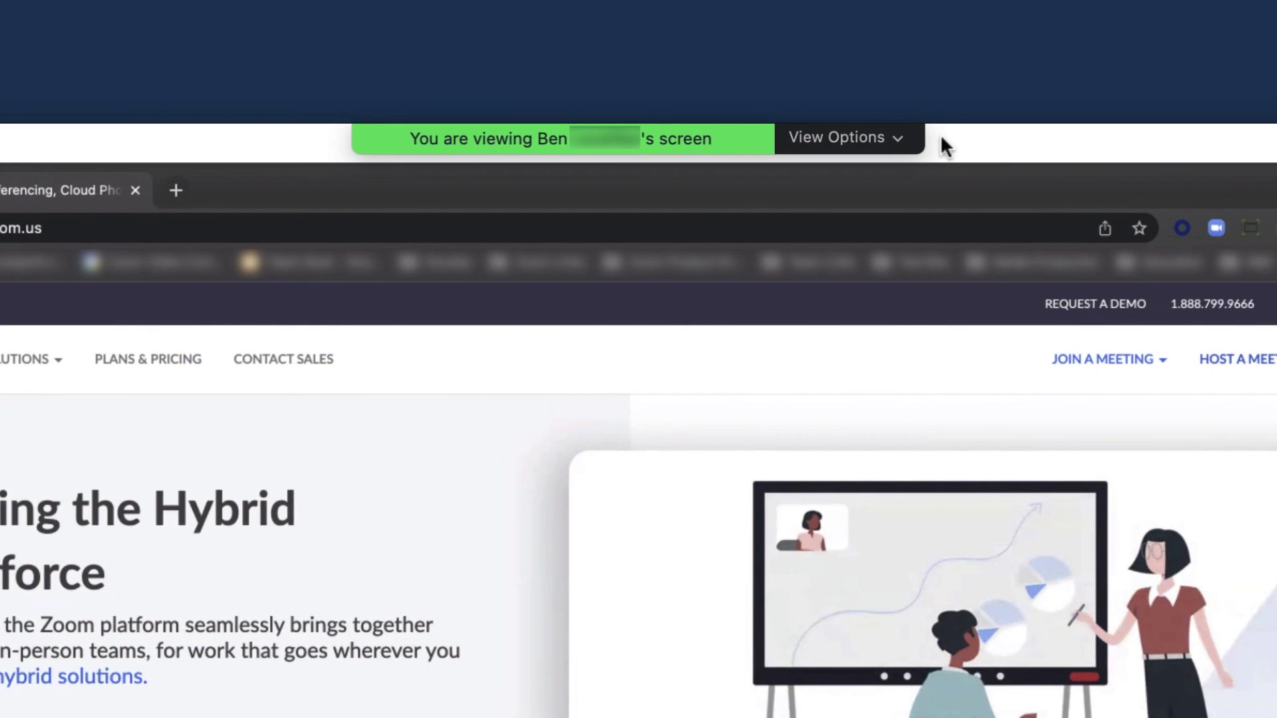
Open the shared screen's view options, then the Remote Support sessions report
left_click(910, 136)
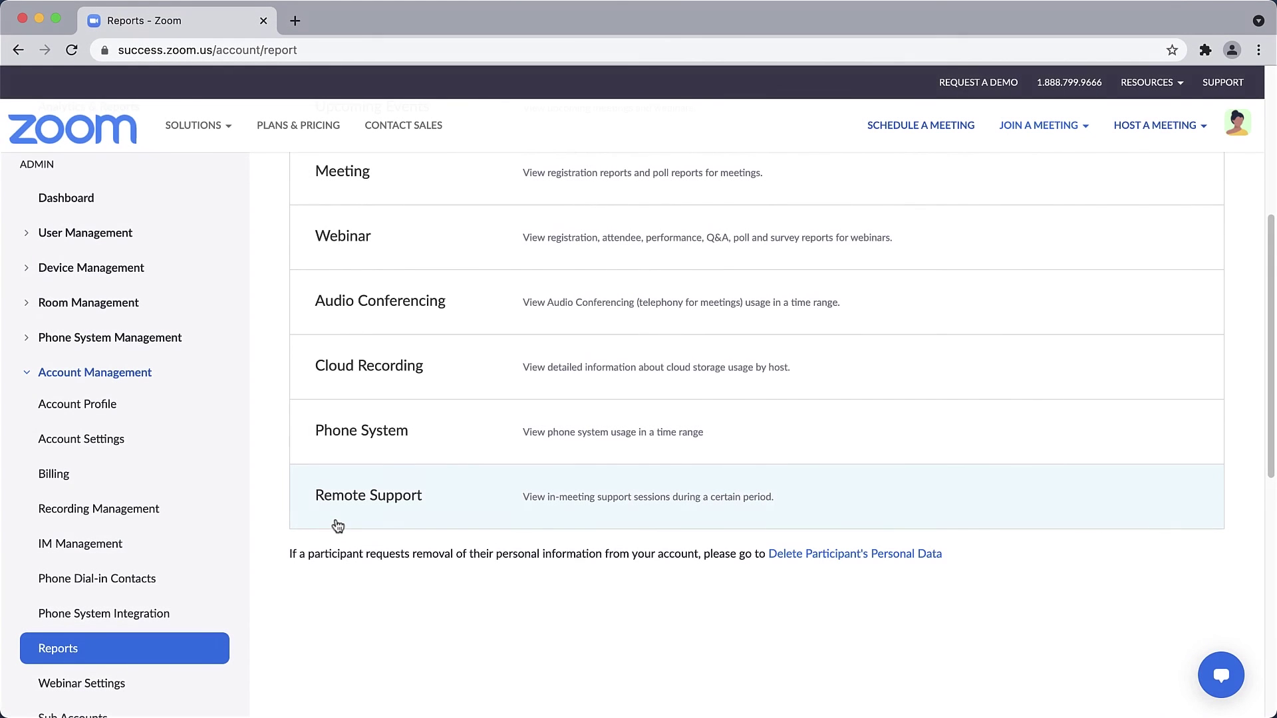
left_click(334, 523)
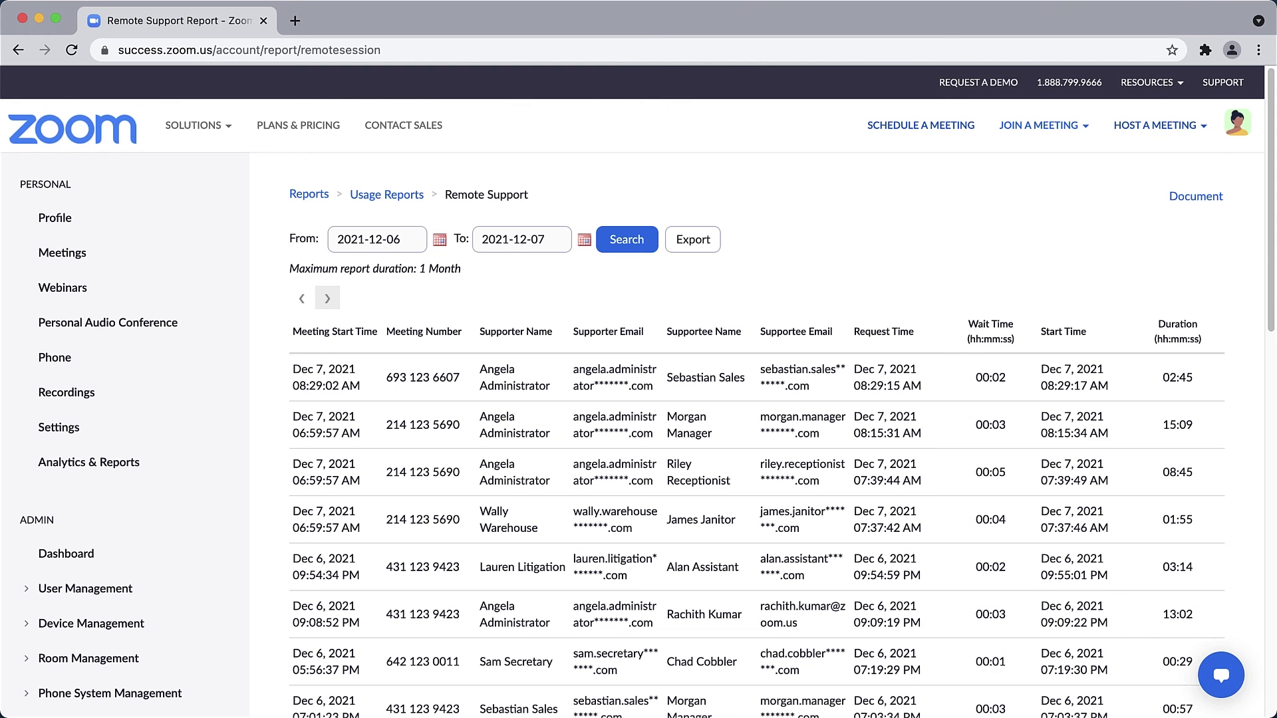